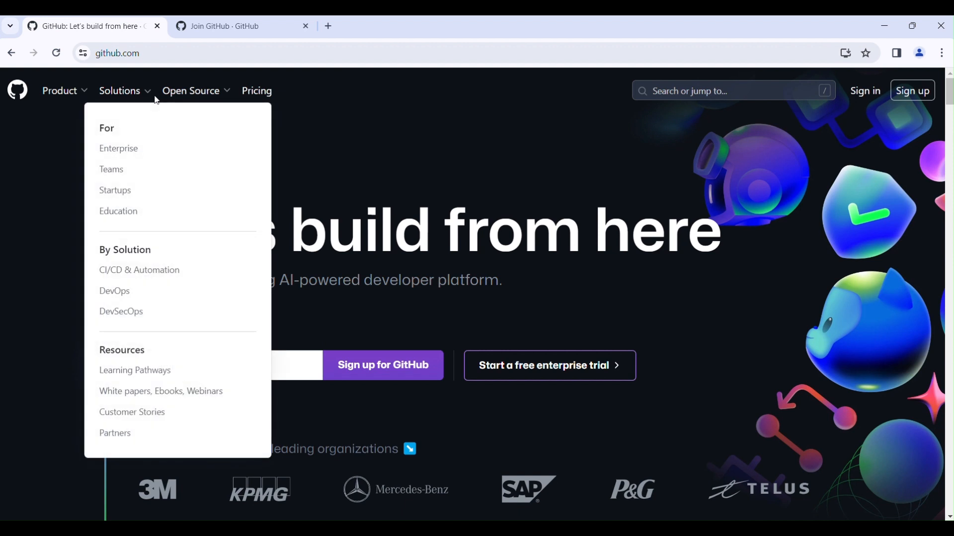
Step: Examine the github.com homepage address and the GitHub account sign-up page
left_click(109, 53)
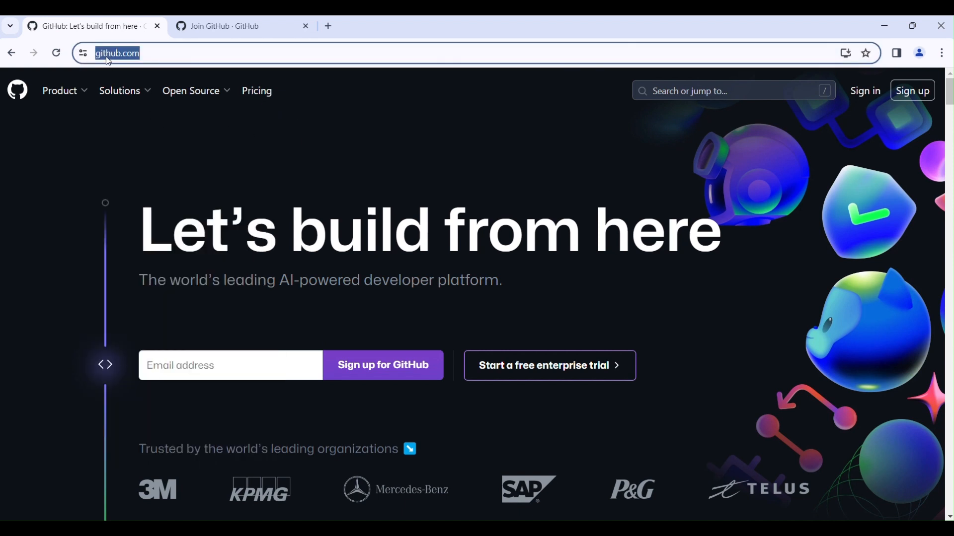
double_click(137, 53)
double_click(164, 53)
left_click(214, 27)
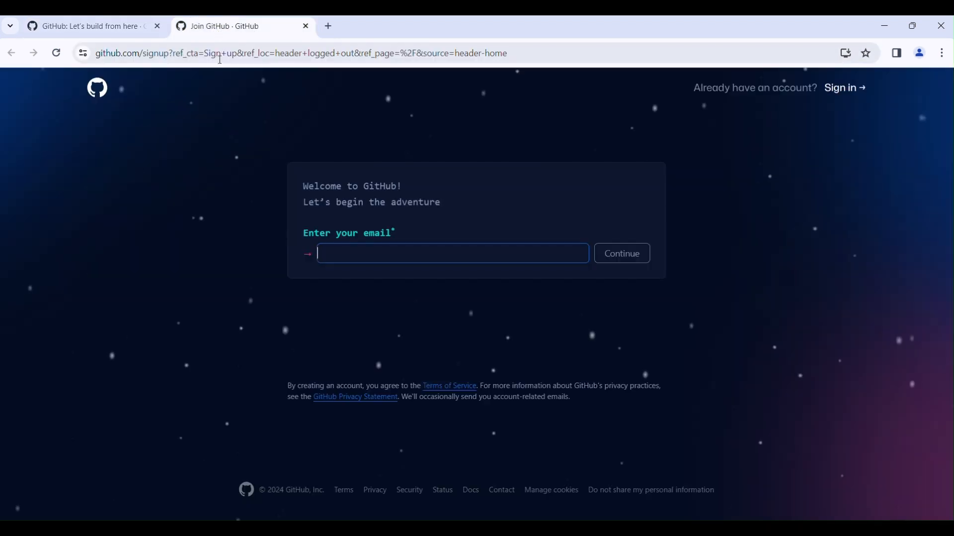
left_click(102, 29)
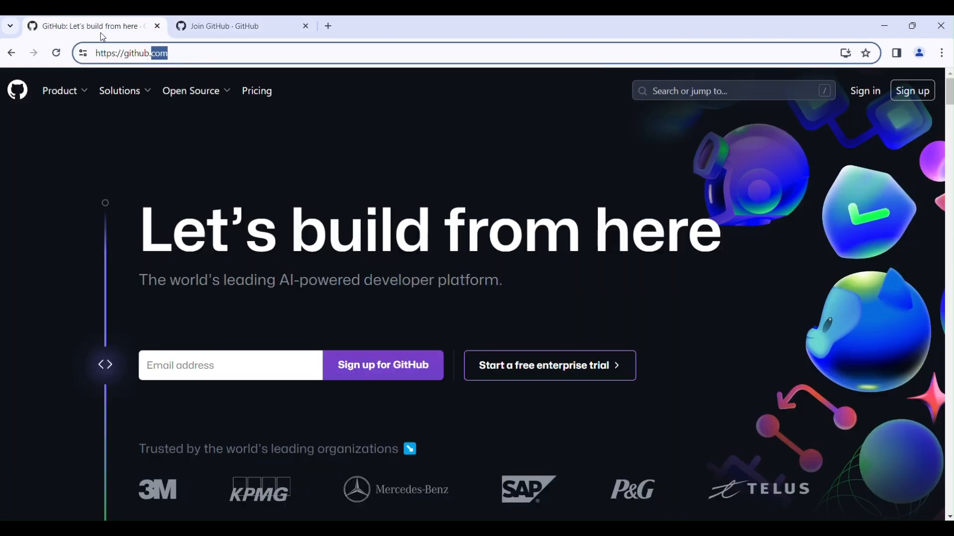
left_click(189, 56)
left_click_drag(192, 57, 91, 50)
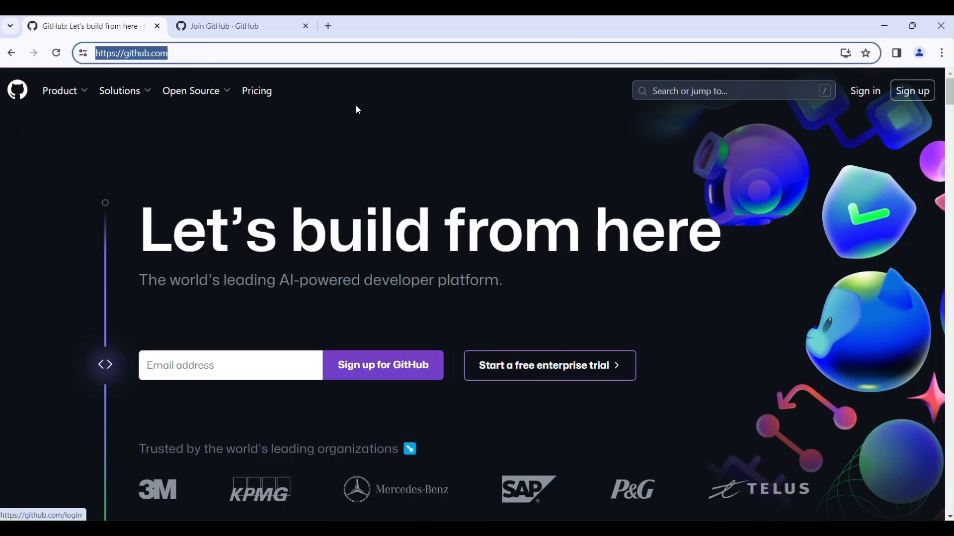
left_click(226, 33)
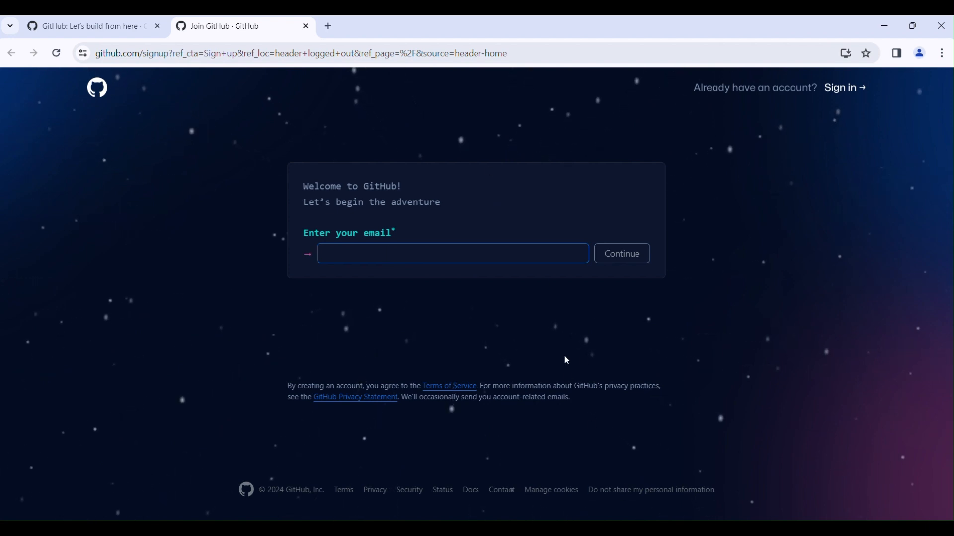
Step: Switch to the browser window signed in to GitHub and examine its dashboard and address
mouse_move(617, 527)
left_click(593, 467)
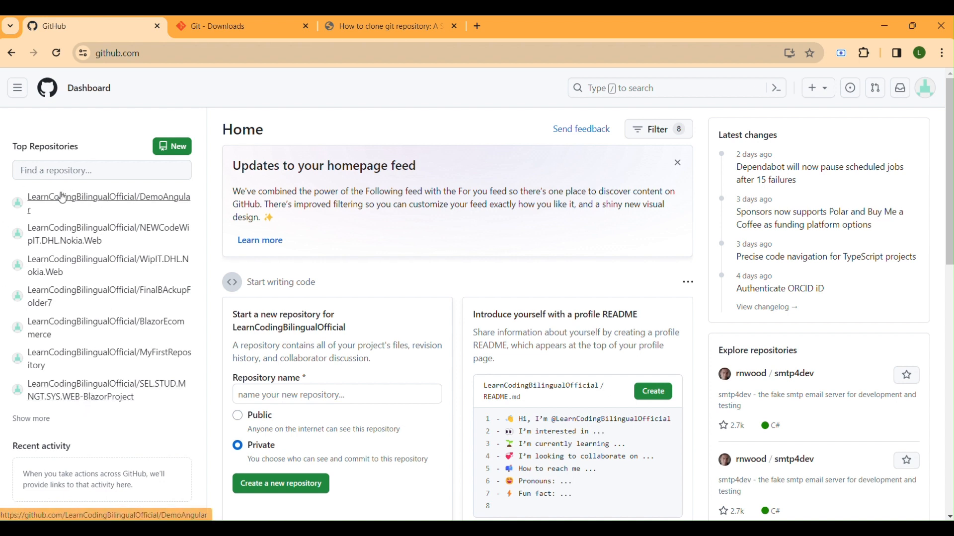
mouse_move(63, 197)
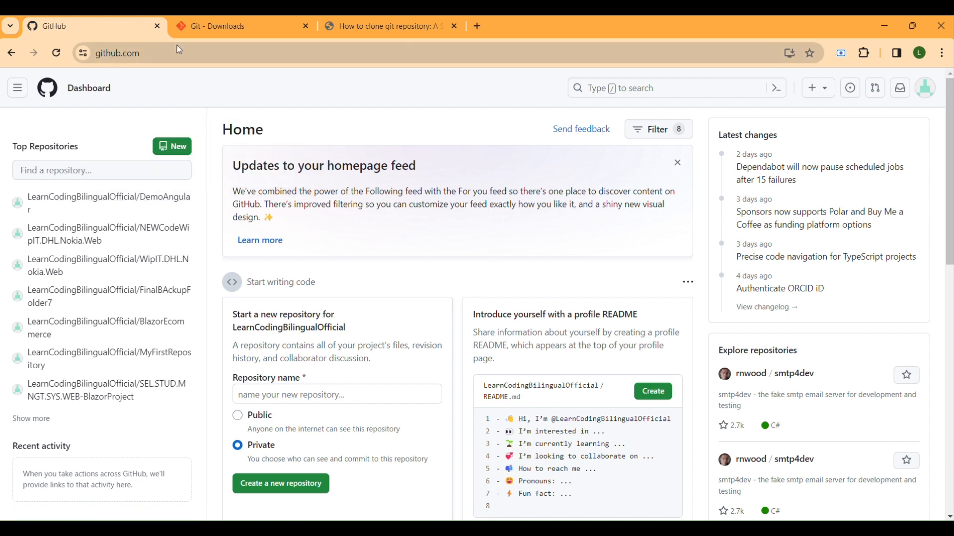
left_click(156, 55)
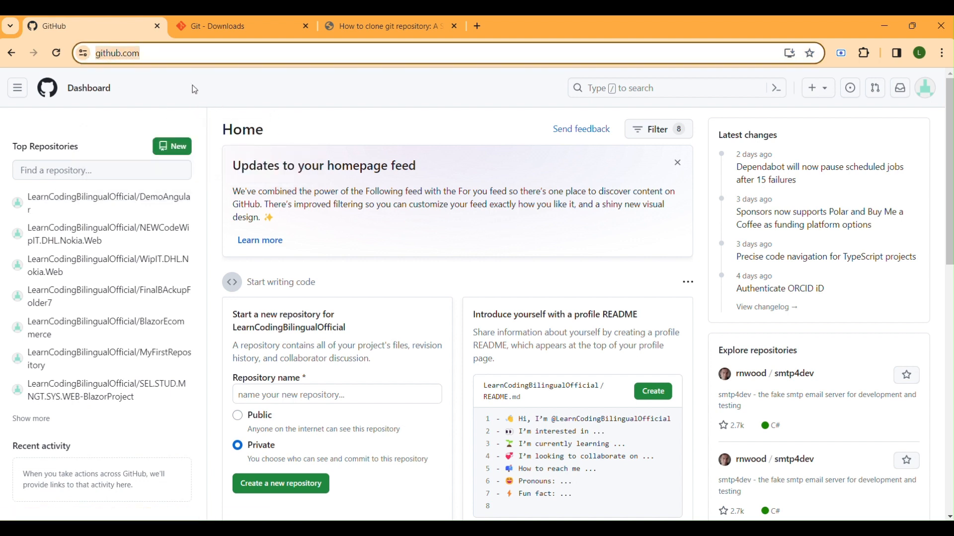
left_click(184, 124)
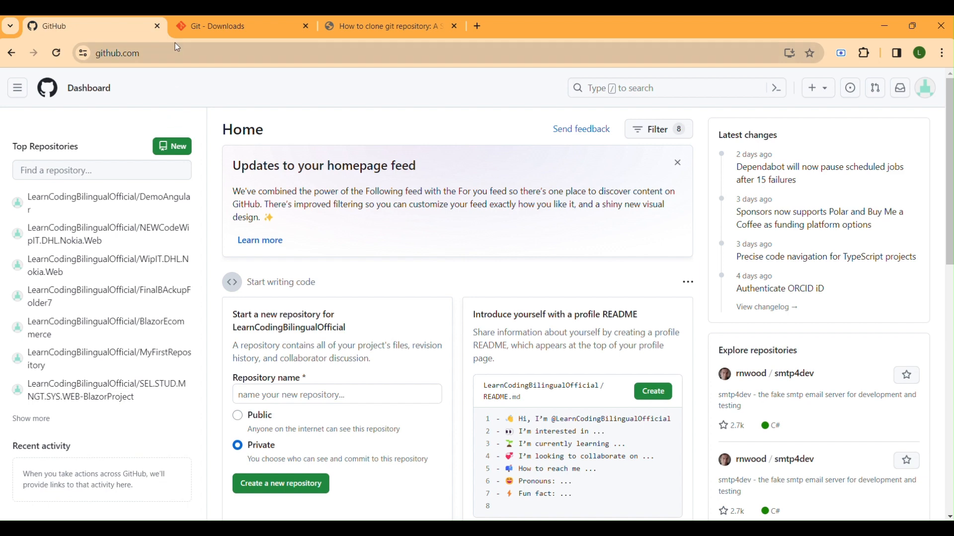
Step: Go to the Git downloads page at git-scm.com/downloads and open the Download for Windows page
left_click(191, 23)
scroll(258, 163, "up", 2)
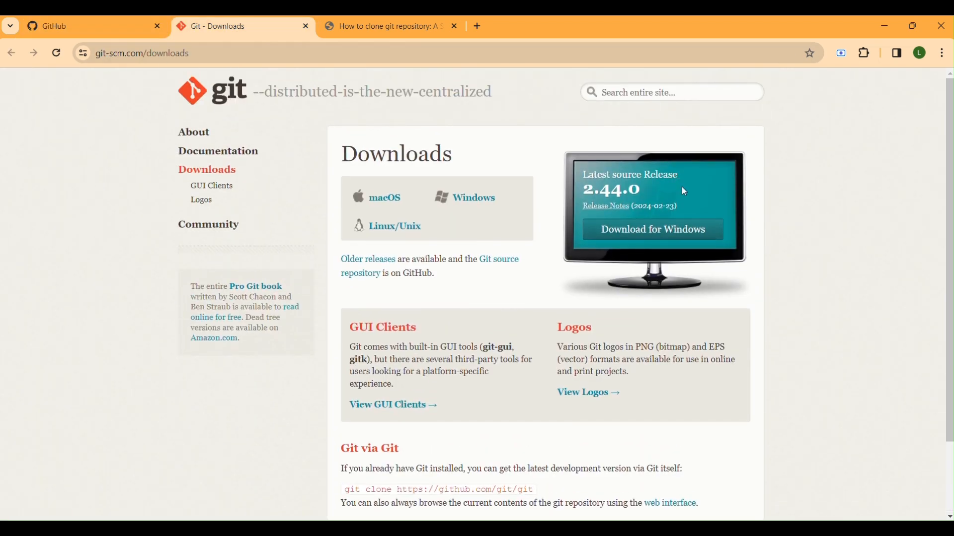
left_click_drag(208, 57, 95, 55)
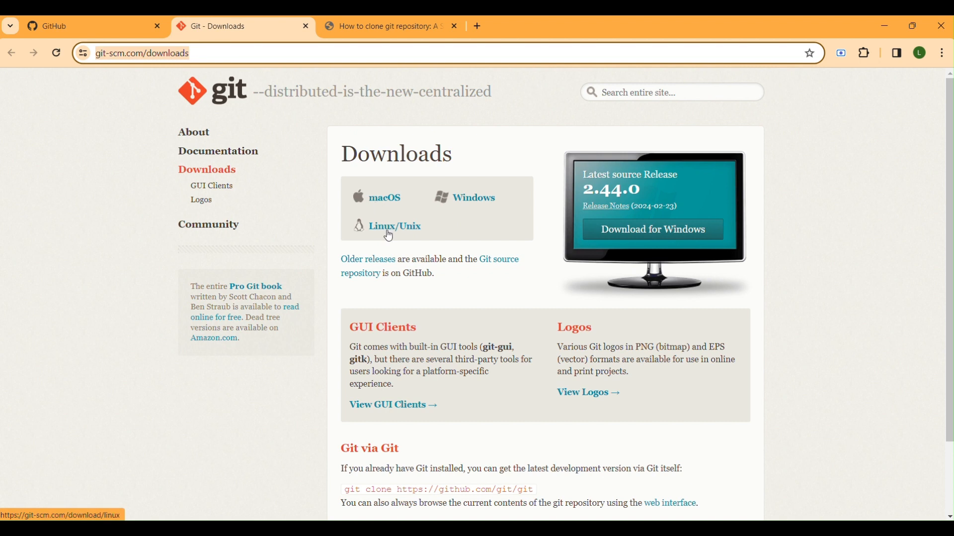
left_click(684, 230)
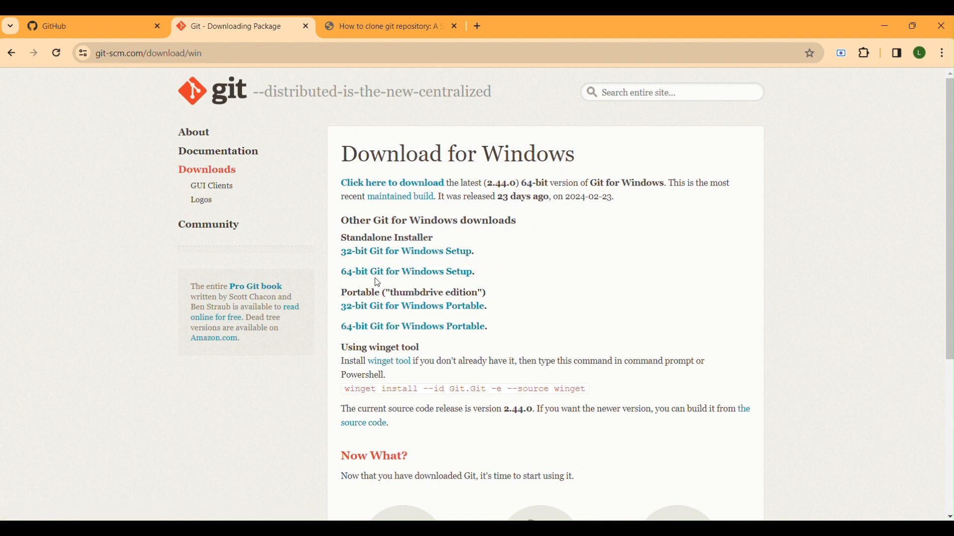
Step: Read in the clubofprogrammers.com cloning article how to check the computer's system type before downloading Git
left_click(343, 33)
scroll(278, 412, "up", 15)
scroll(281, 409, "down", 20)
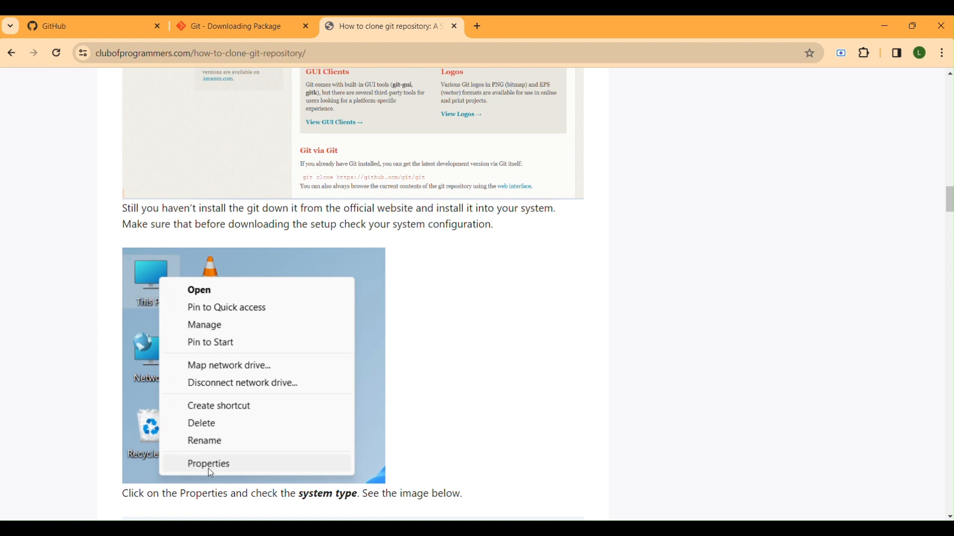
scroll(217, 466, "down", 5)
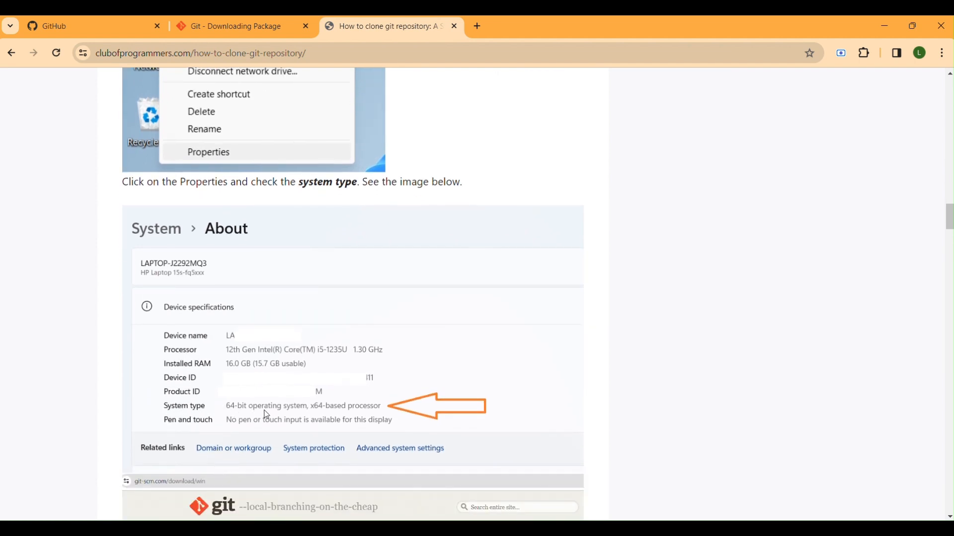
Step: Locate the Git-2.44.0-64-bit installer in the Downloads folder, then return to the Git for Windows download page
left_click(221, 30)
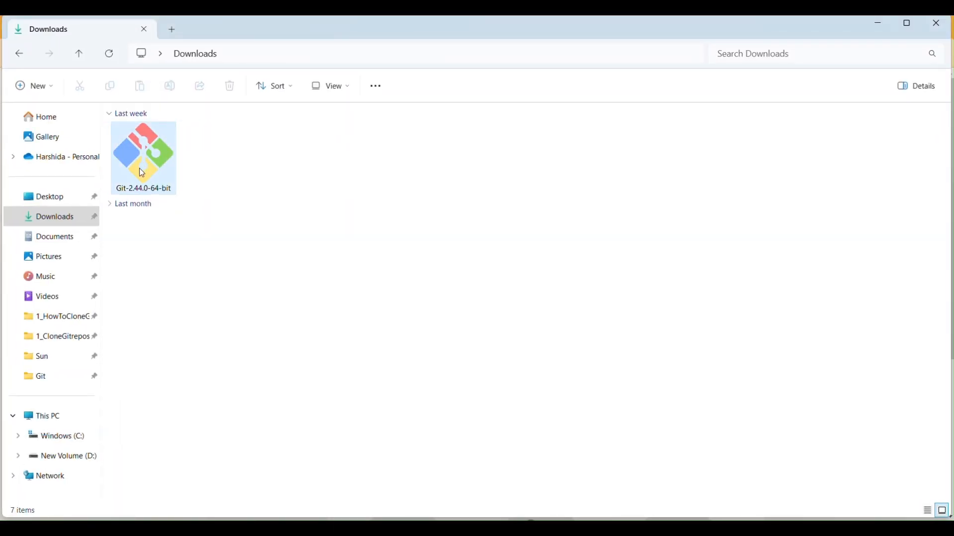
left_click(143, 154)
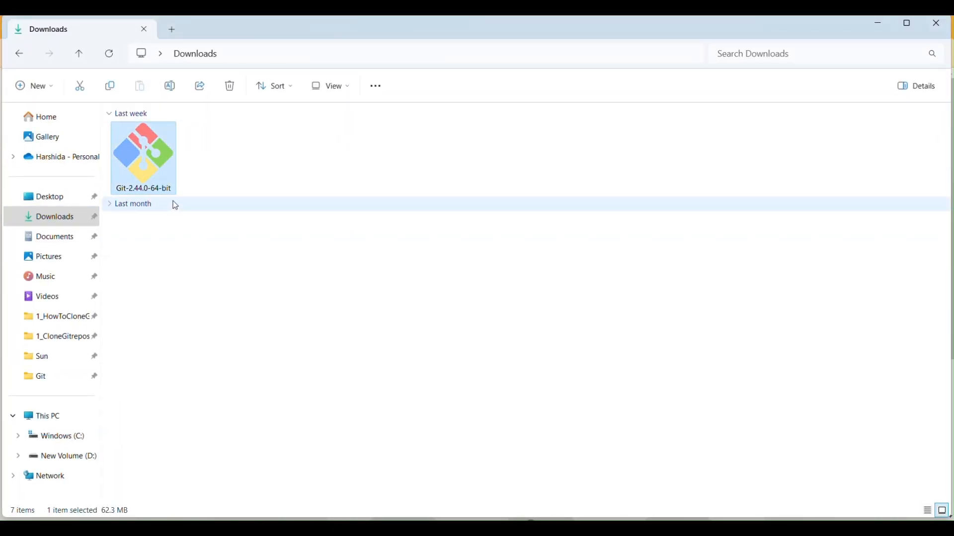
mouse_move(143, 175)
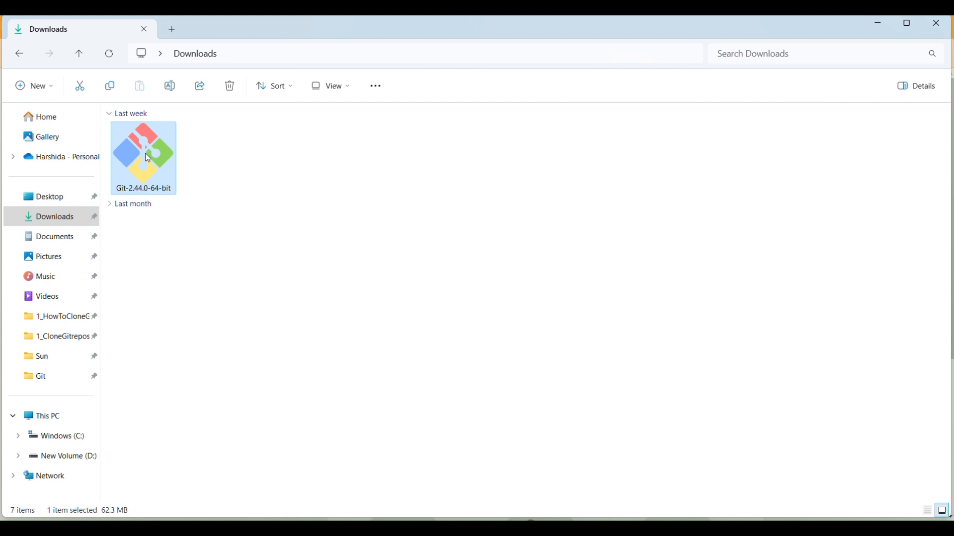
left_click(880, 32)
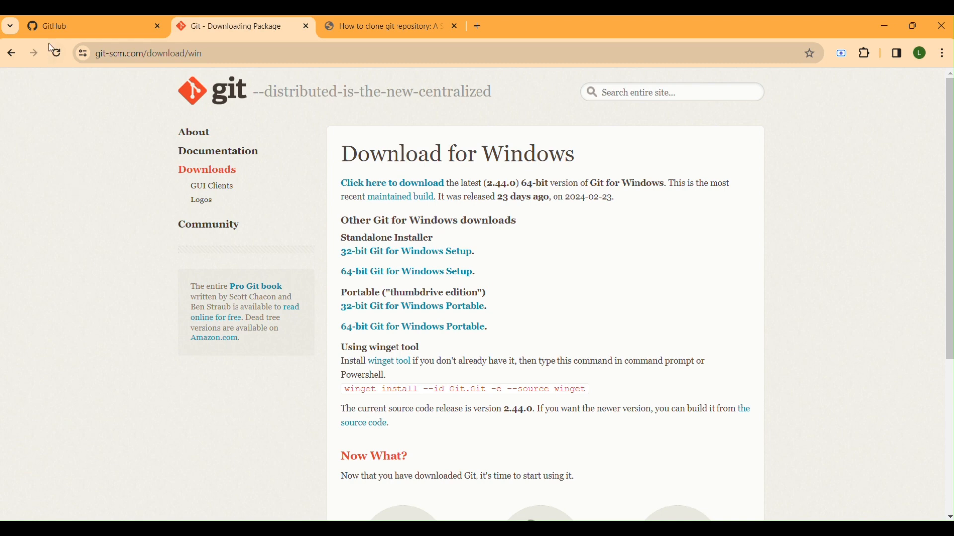
left_click(67, 28)
left_click(151, 53)
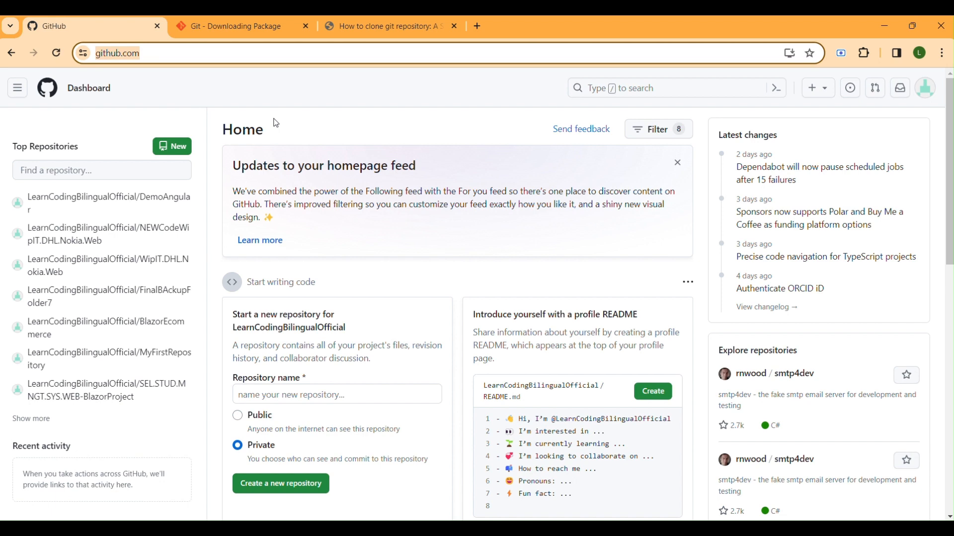
left_click(255, 30)
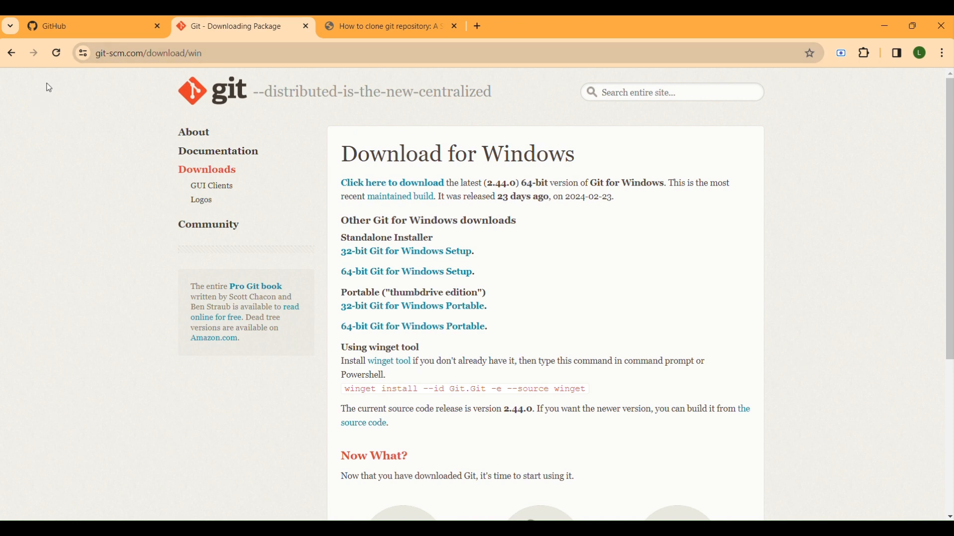
left_click(348, 31)
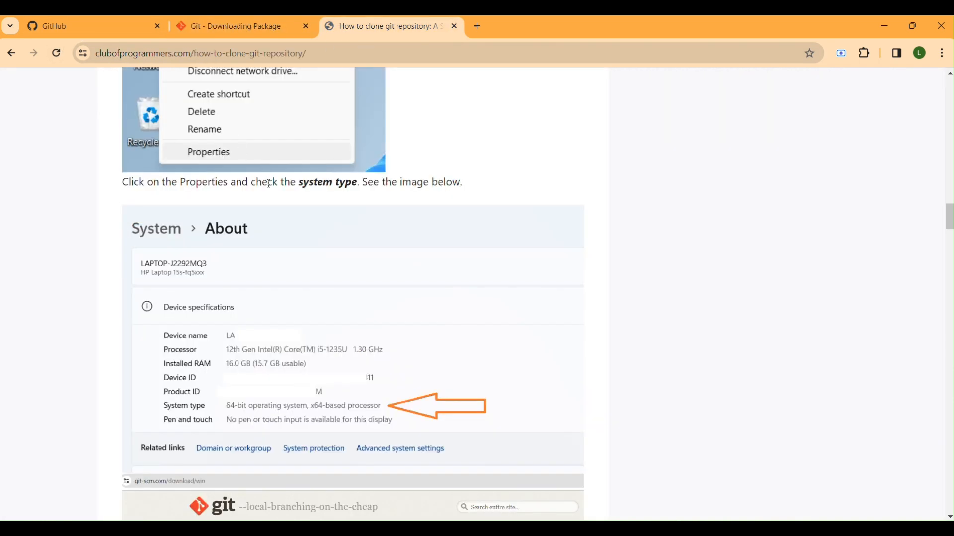
Step: Start a new repository from the GitHub dashboard and name it MyNewRepo
left_click(84, 28)
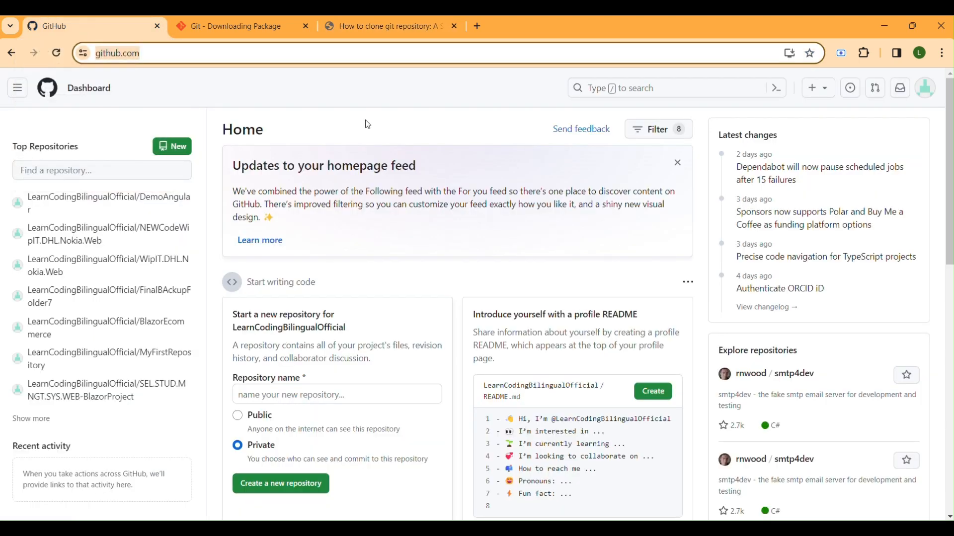
double_click(109, 57)
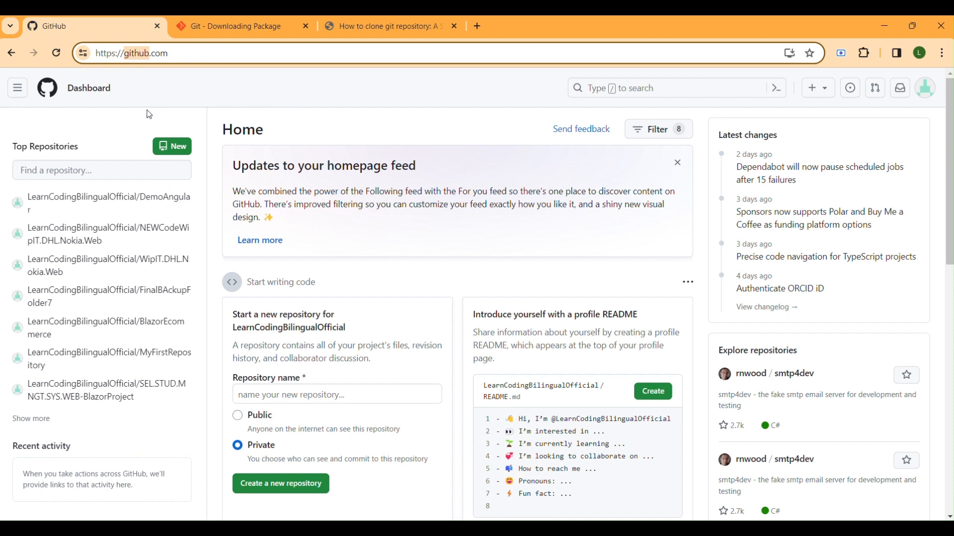
left_click(169, 149)
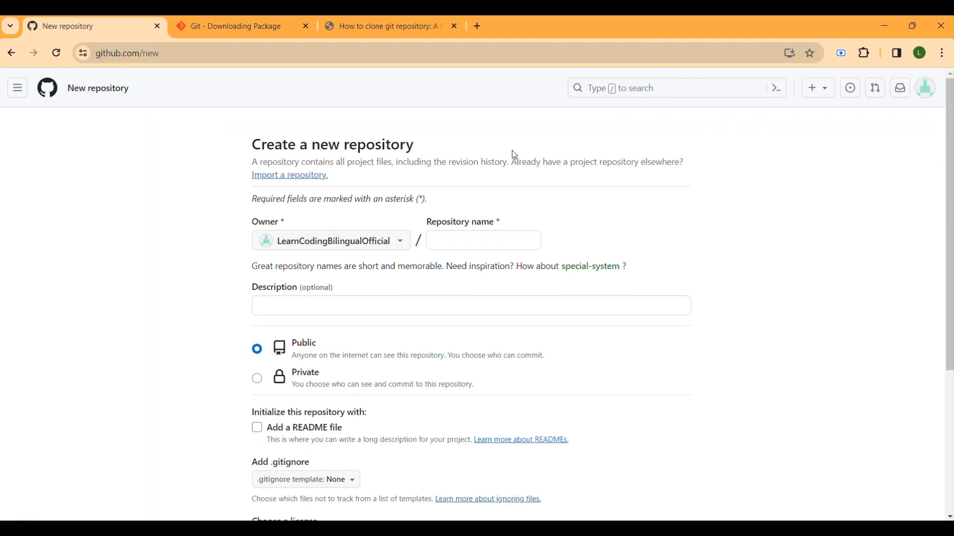
left_click(468, 243)
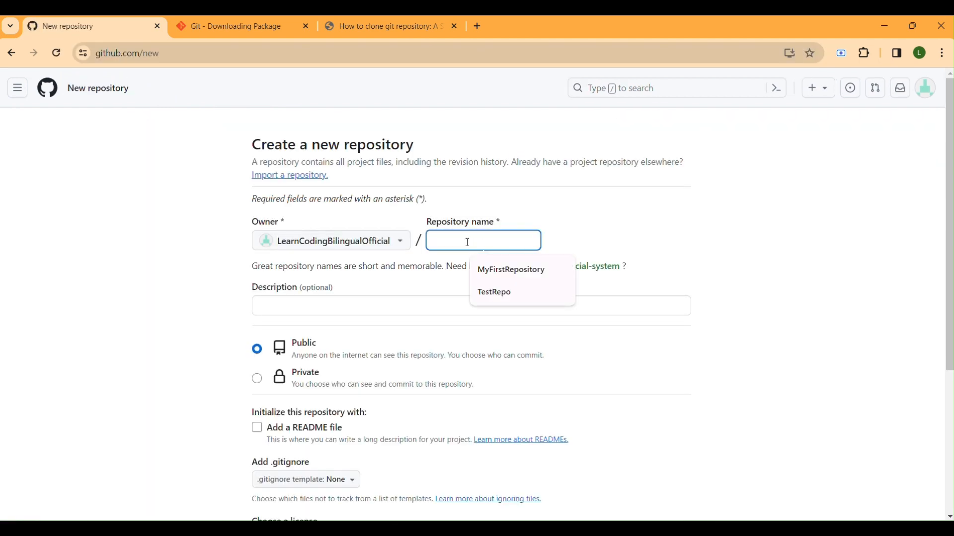
type("My")
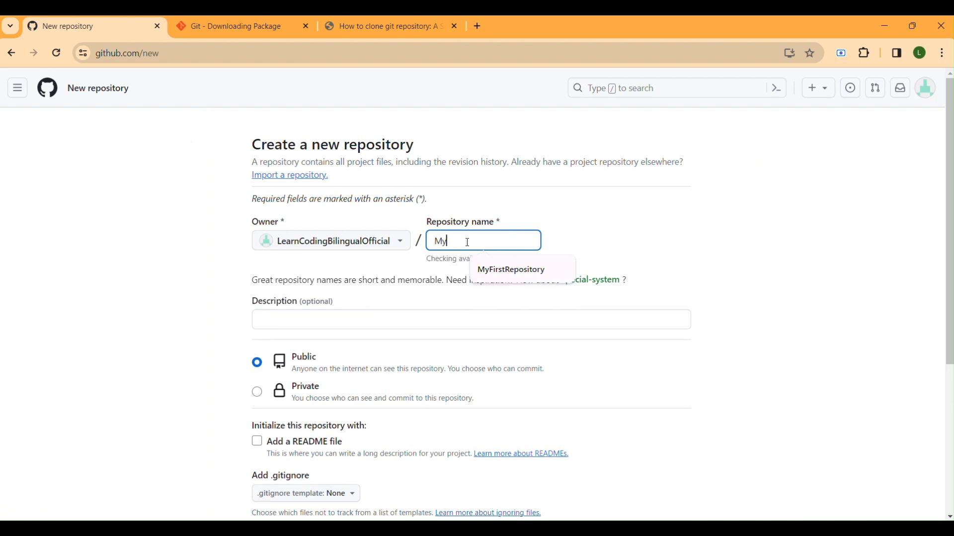
type("NewRepo")
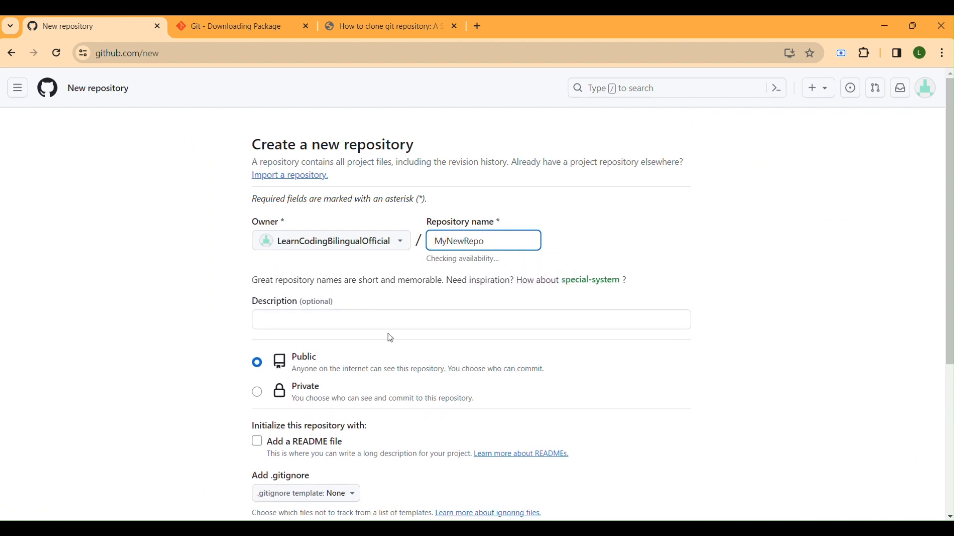
Step: Set the new repository's description to "Test Repo"
left_click(337, 319)
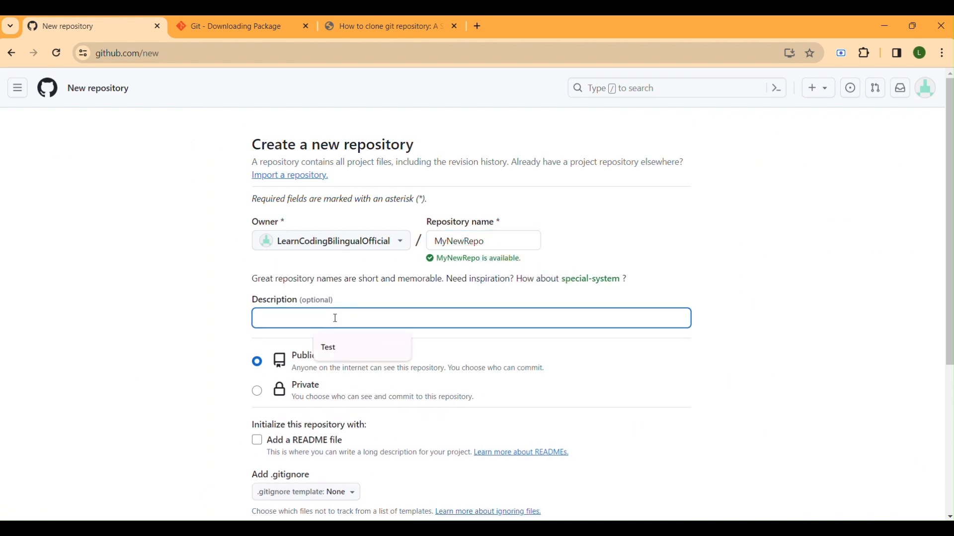
type("Test")
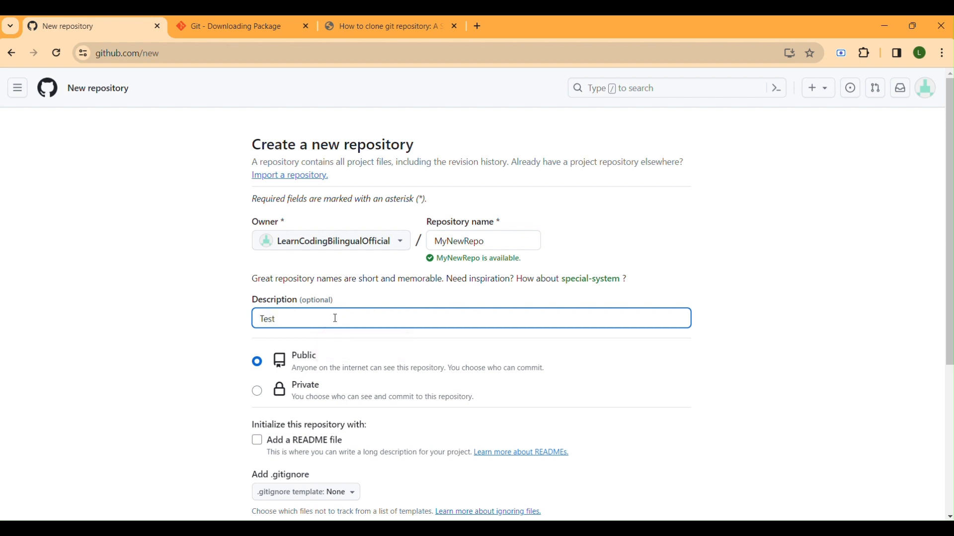
type(" Repo")
Step: Review the repository settings and create it as public, without a README, .gitignore template or license
scroll(938, 406, "down", 4)
scroll(580, 349, "up", 4)
left_click_drag(502, 237, 415, 244)
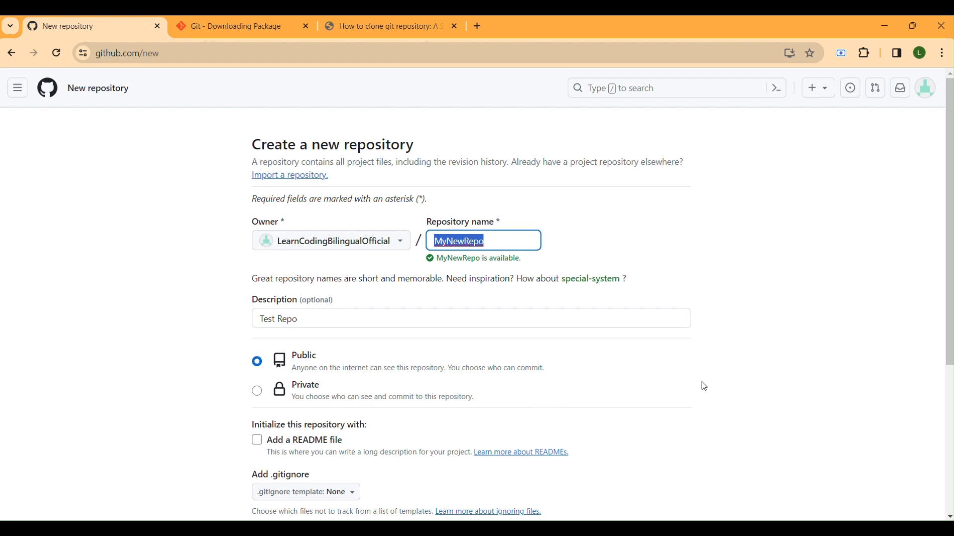
scroll(765, 383, "down", 5)
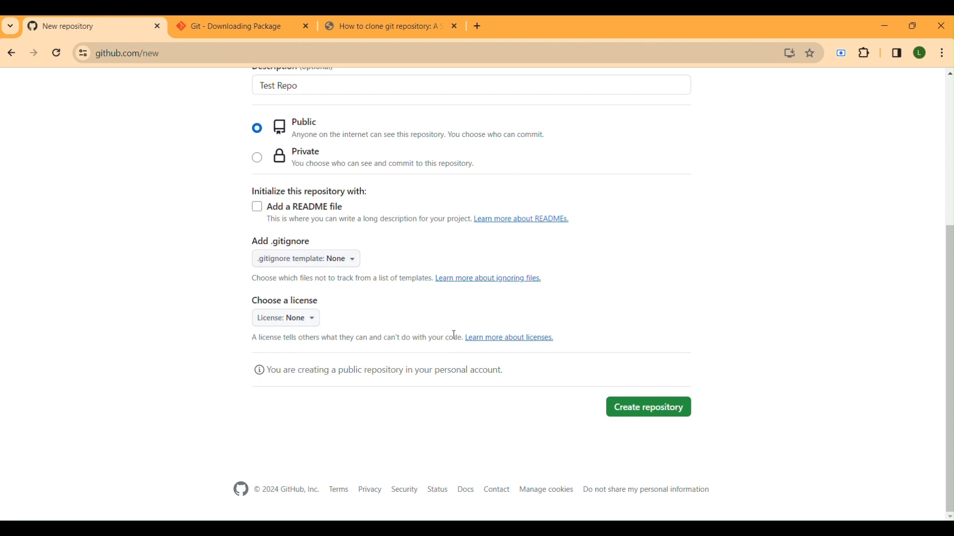
left_click(662, 418)
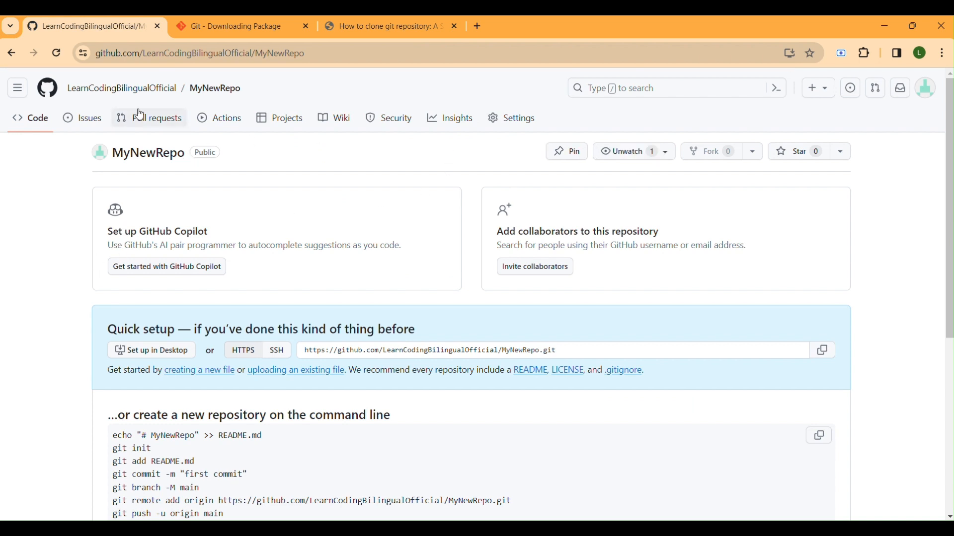
Step: Examine the account and repository parts of MyNewRepo's address and the quick setup instructions
double_click(186, 53)
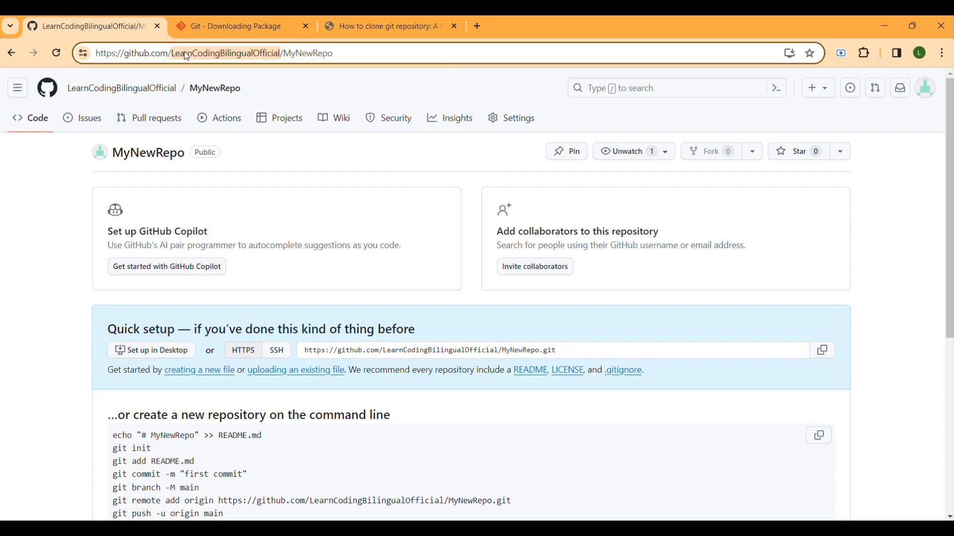
double_click(312, 54)
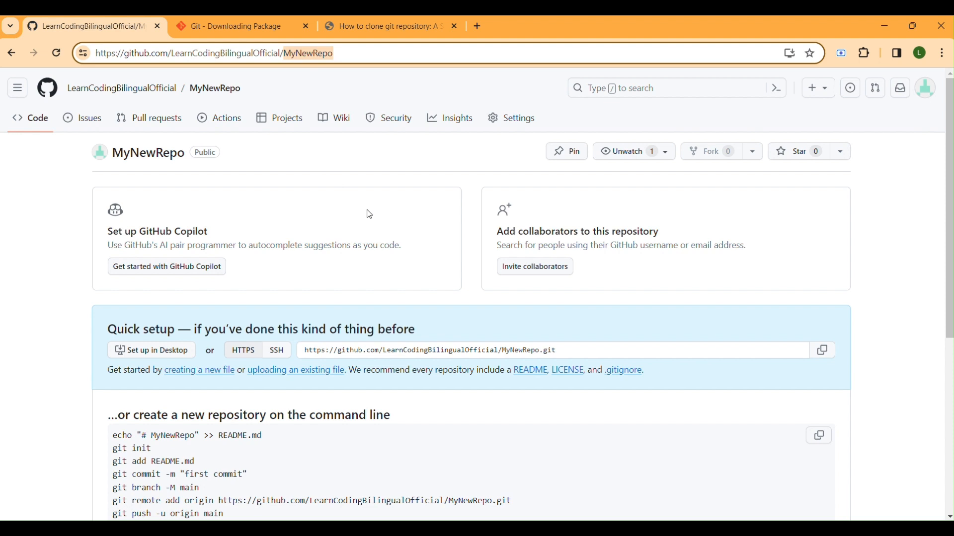
scroll(108, 410, "down", 1)
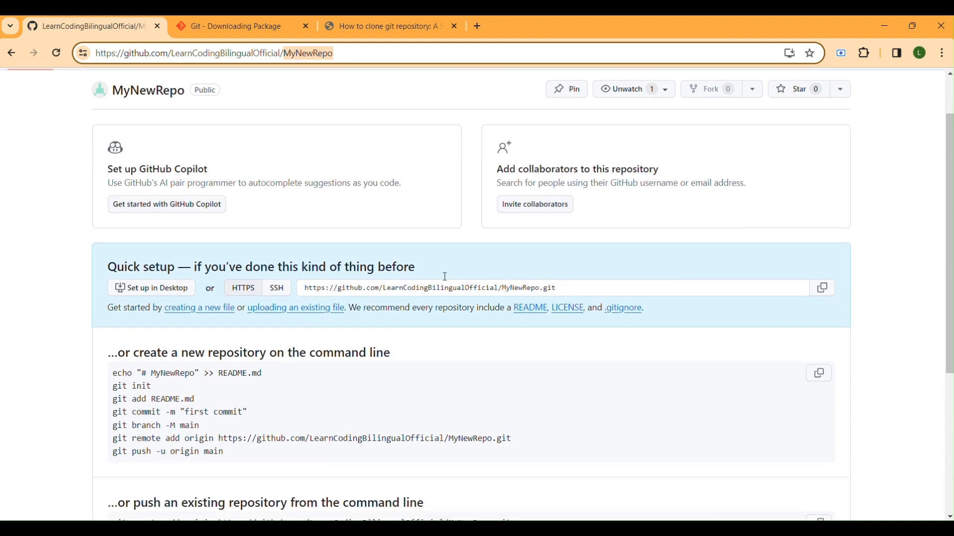